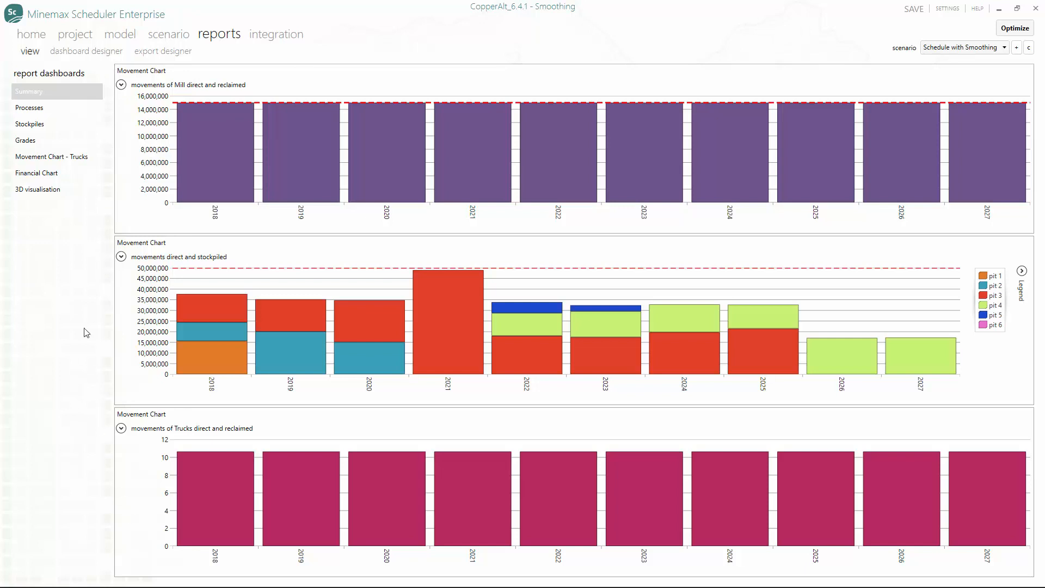
Step: Step the 3D pit visualisation forward through the years to after 2021, viewing it from above
left_click(37, 190)
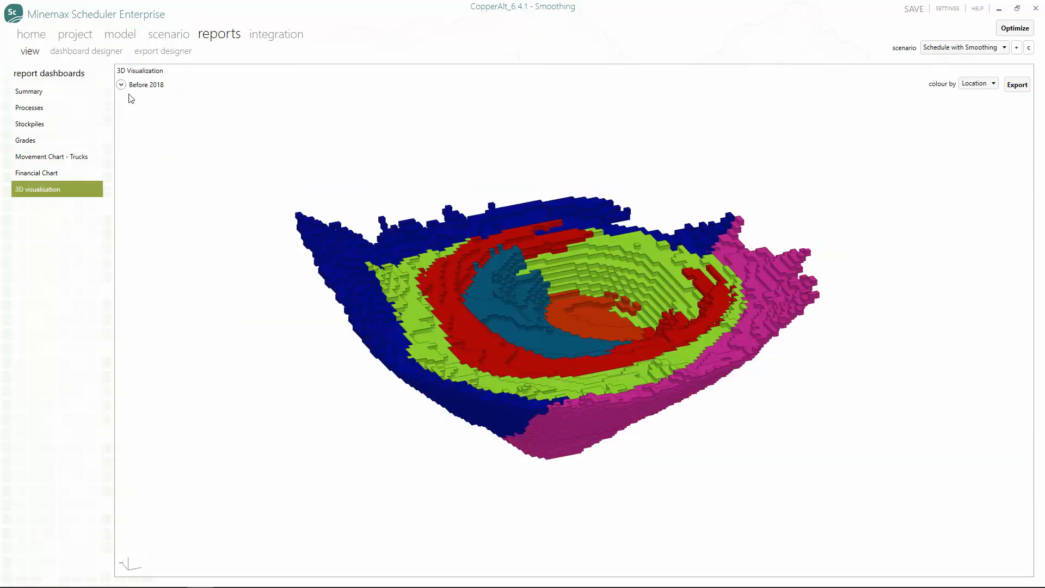
left_click(121, 85)
left_click_drag(569, 252, 790, 263)
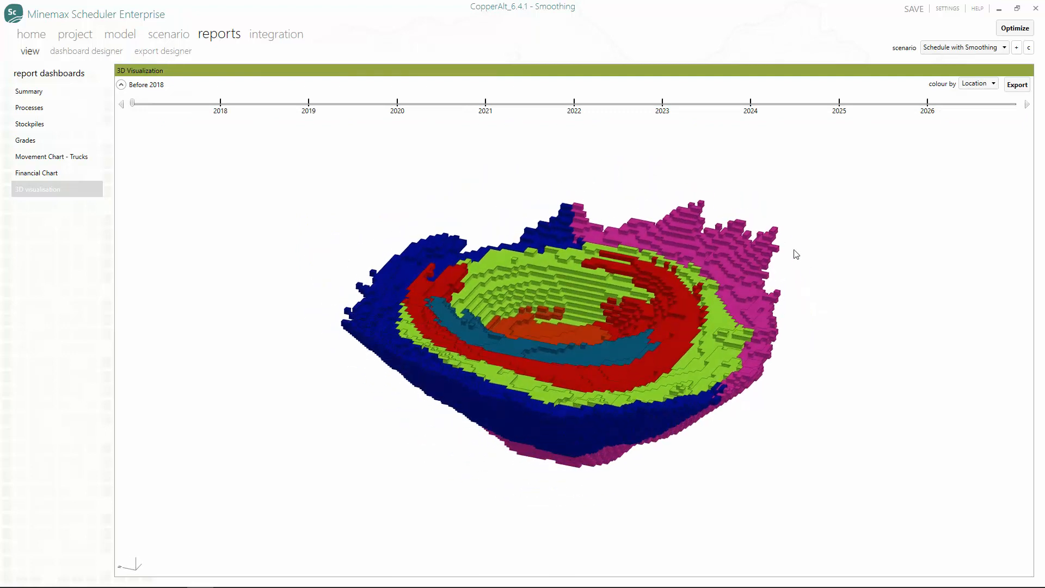
left_click(1027, 104)
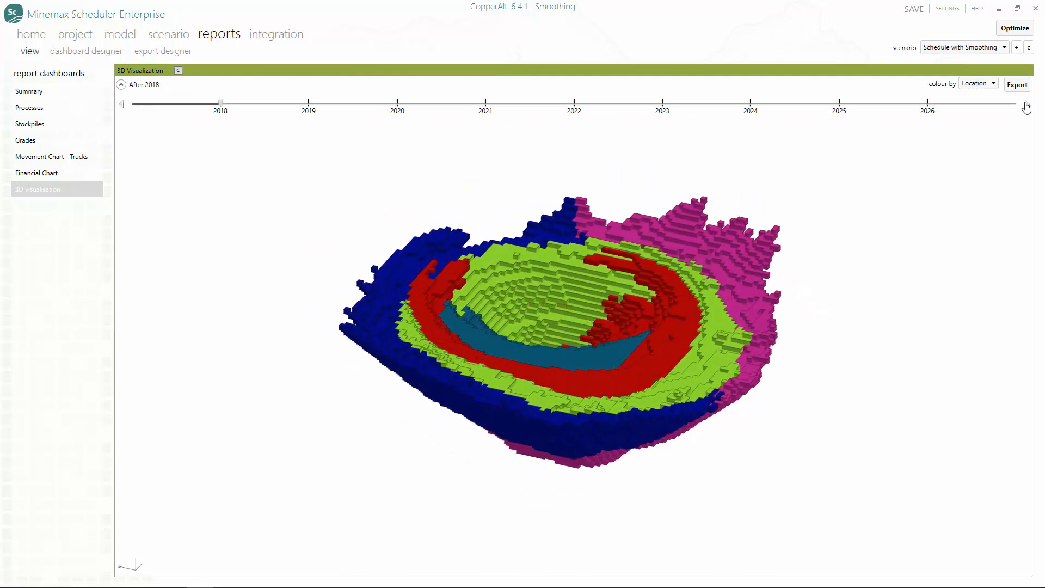
left_click(1026, 107)
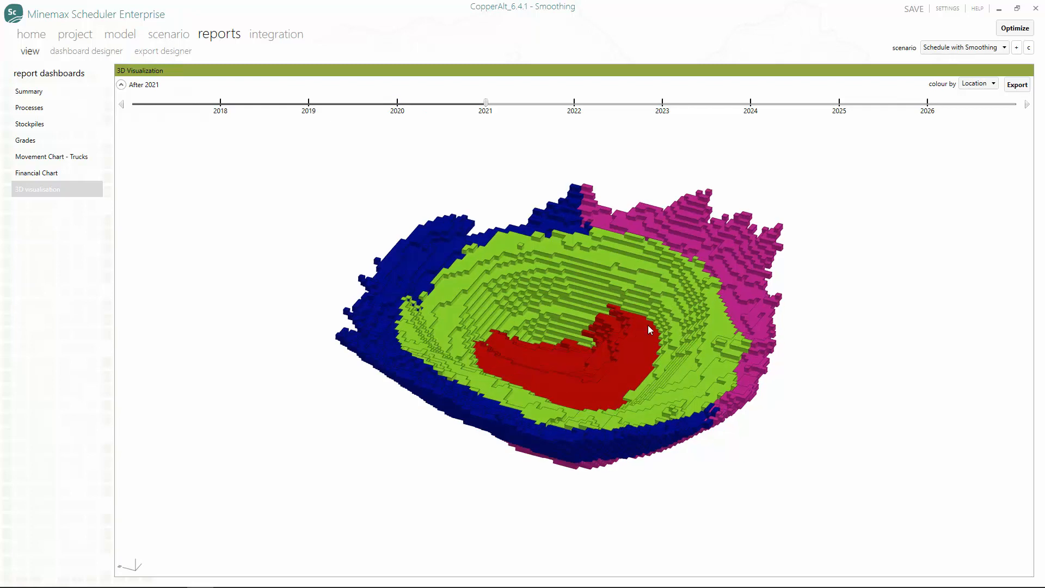
left_click_drag(648, 325, 515, 285)
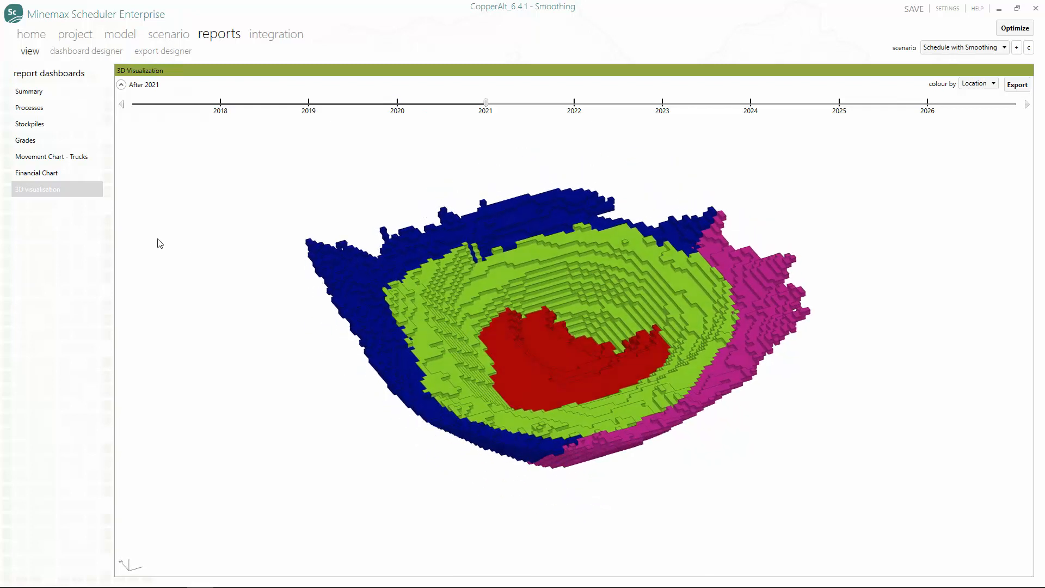
Step: Show the Trucks movement chart with a constant 11 trucks each year
left_click(77, 156)
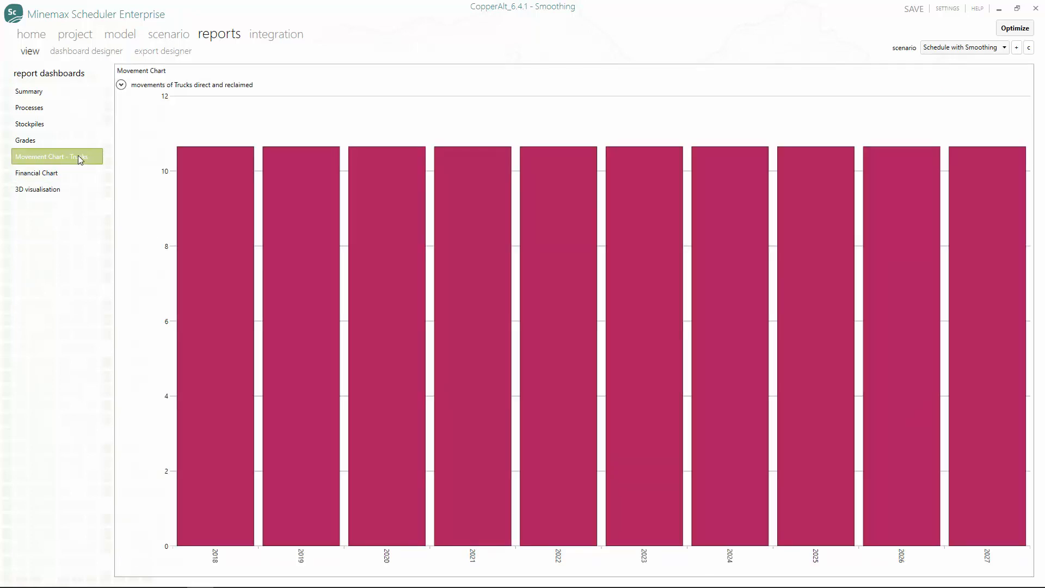
mouse_move(988, 205)
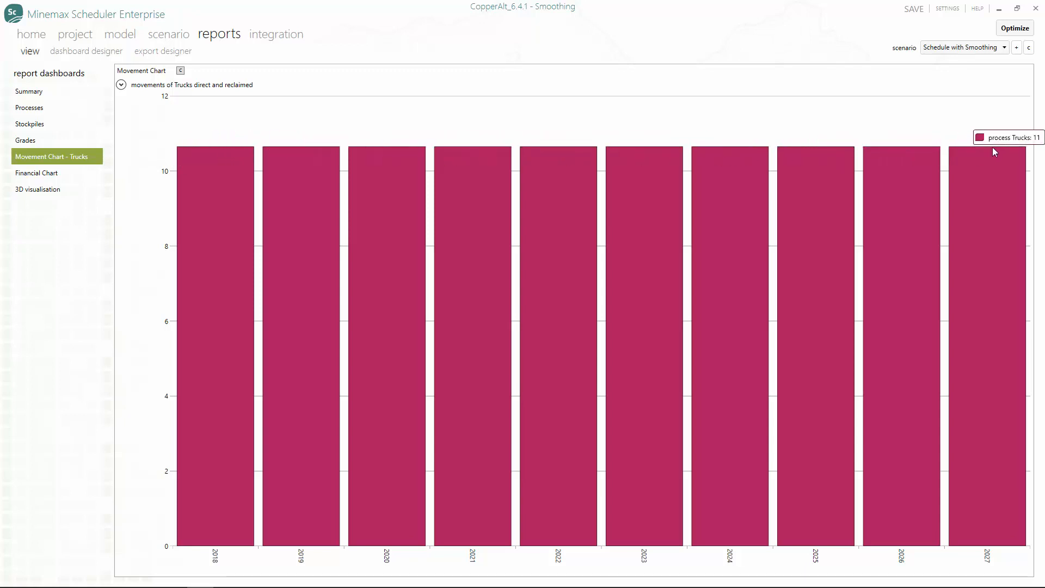
Step: Switch the scenario to Schedule 1 to list its Mill and Total Movement maximums
left_click(991, 205)
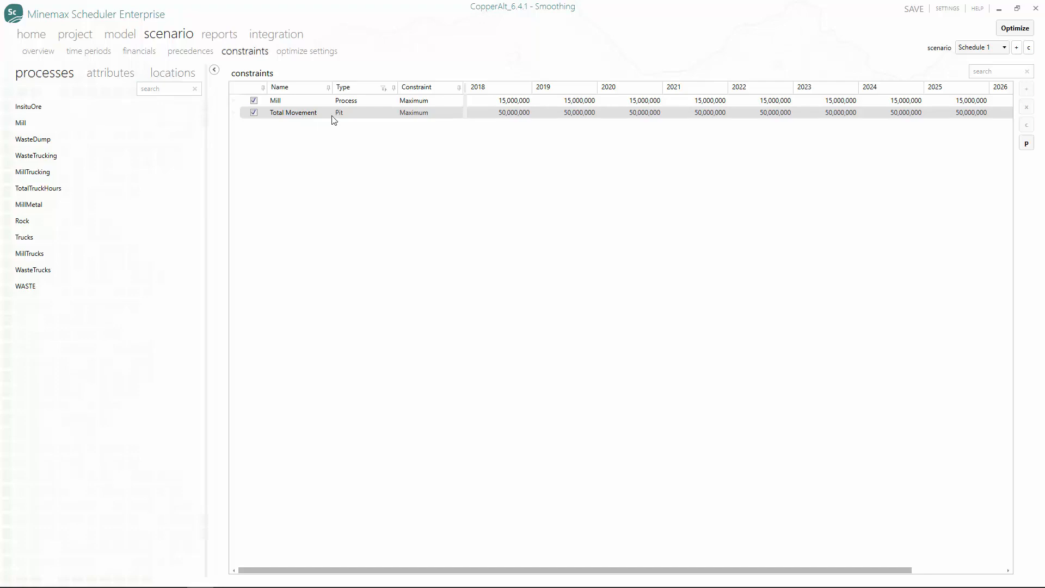
Step: Optimize Schedule 1 and review its Trucks movement chart from the summary
left_click(1015, 31)
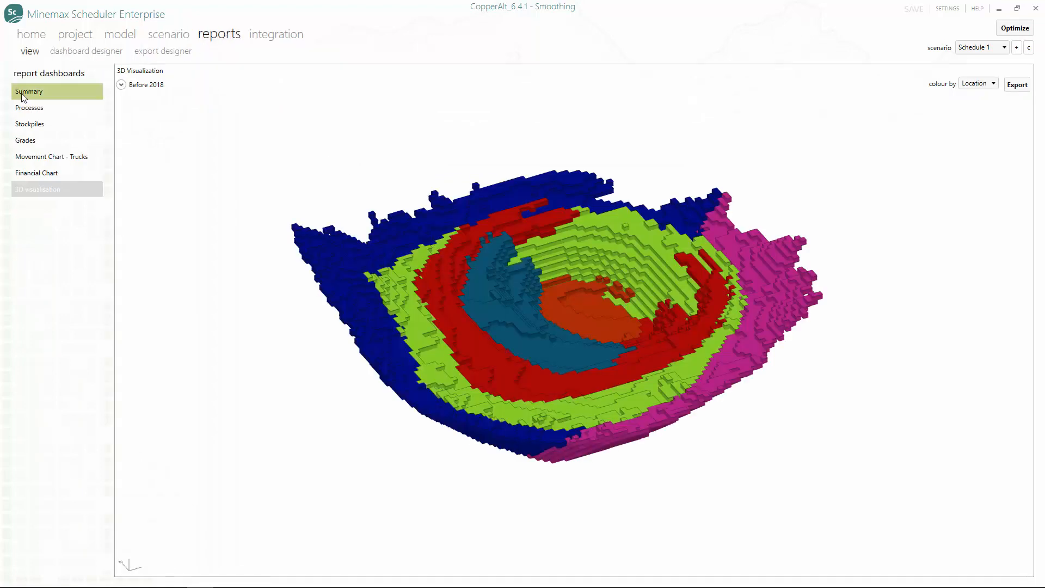
left_click(22, 98)
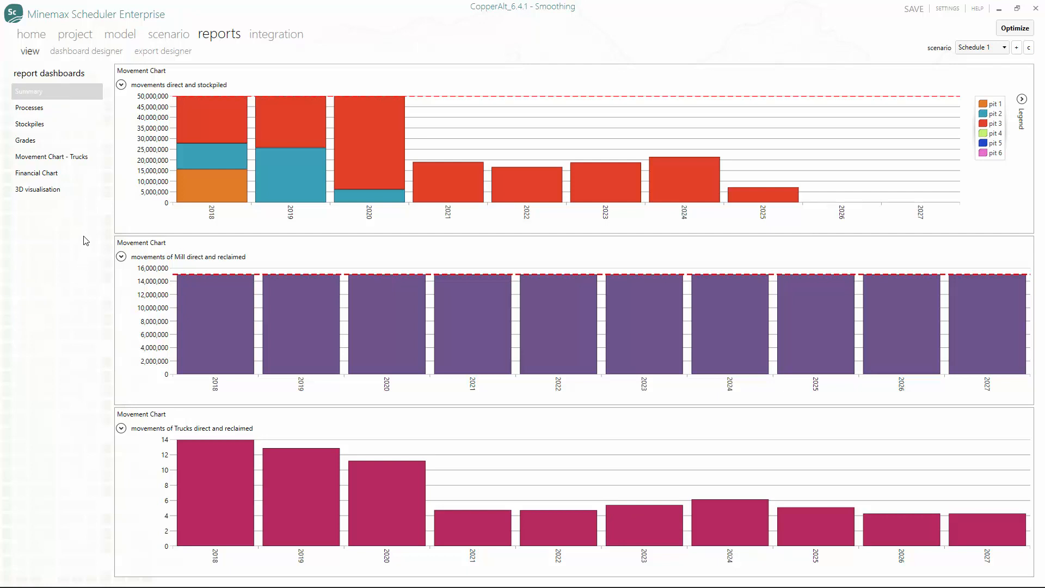
left_click(52, 156)
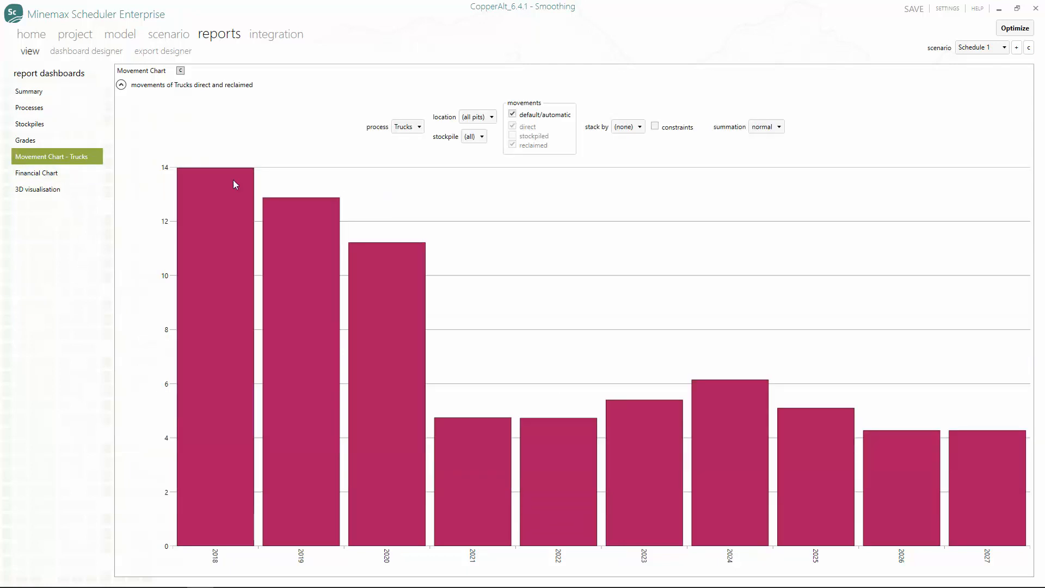
Step: Chart year-to-year truck count differences, then return to Schedule 1's constraints
left_click(766, 127)
left_click(766, 166)
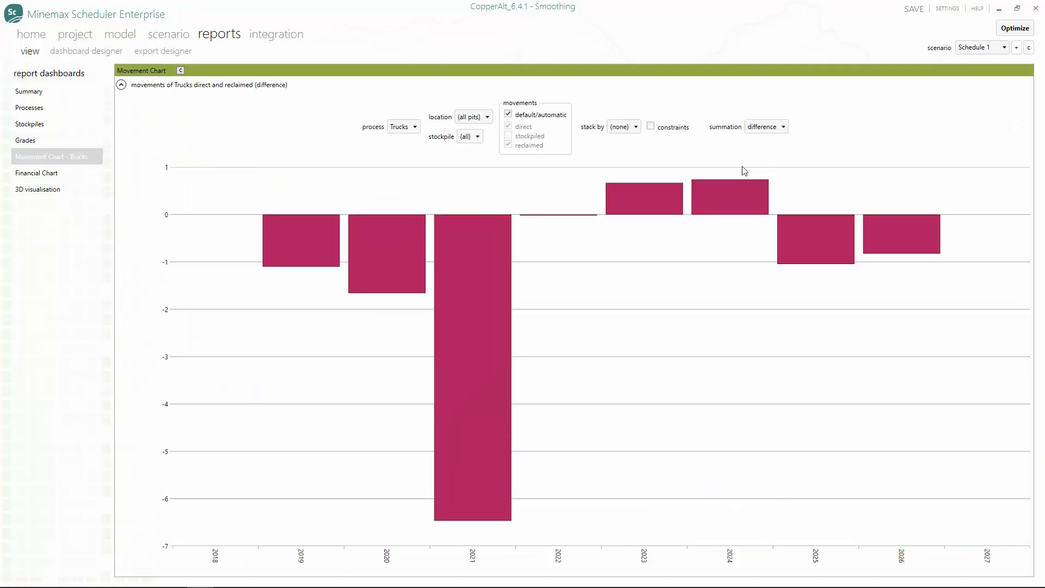
mouse_move(814, 237)
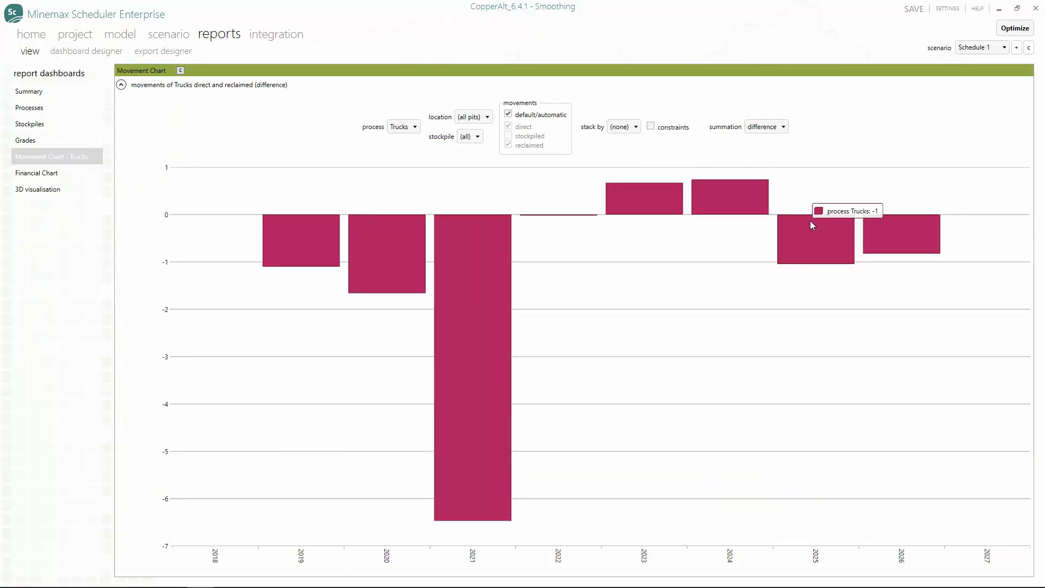
left_click(169, 35)
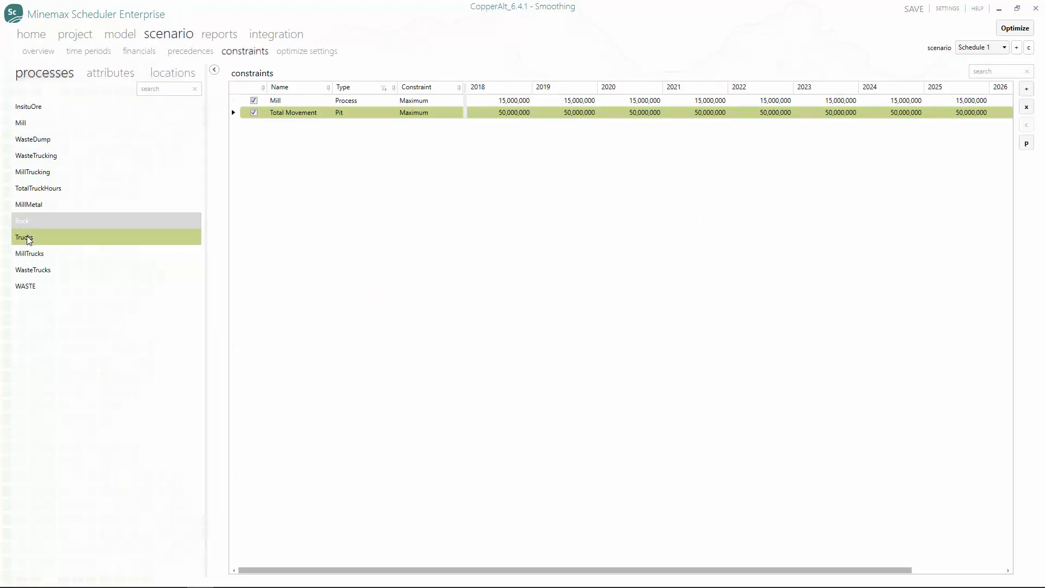
Step: Add a Trucks Difference-Max constraint and copy its 2018 value forward to every year
mouse_move(23, 236)
left_mouse_down()
mouse_move(353, 176)
mouse_move(395, 149)
left_mouse_up()
left_click(431, 125)
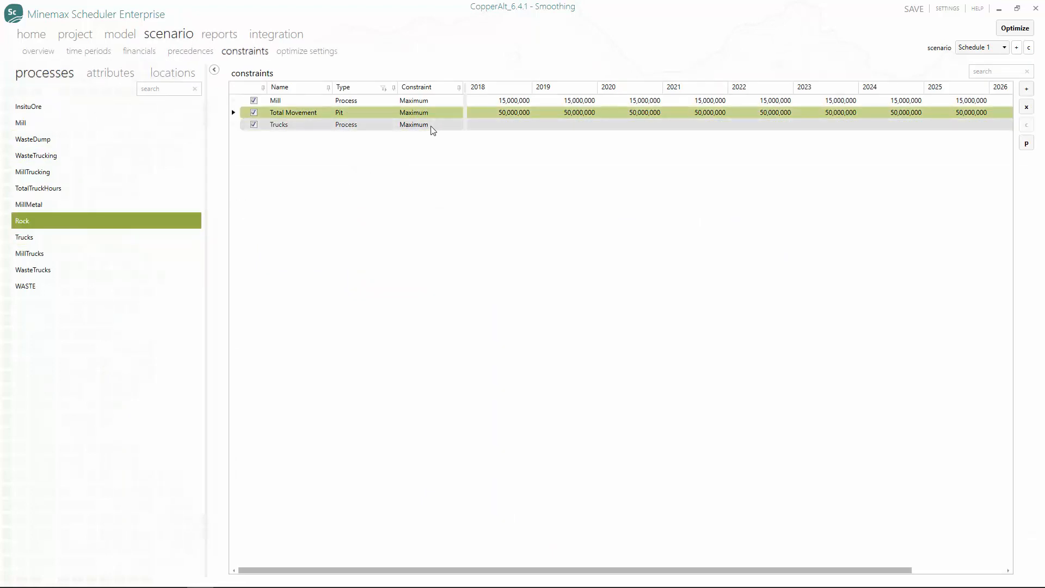
left_click(424, 175)
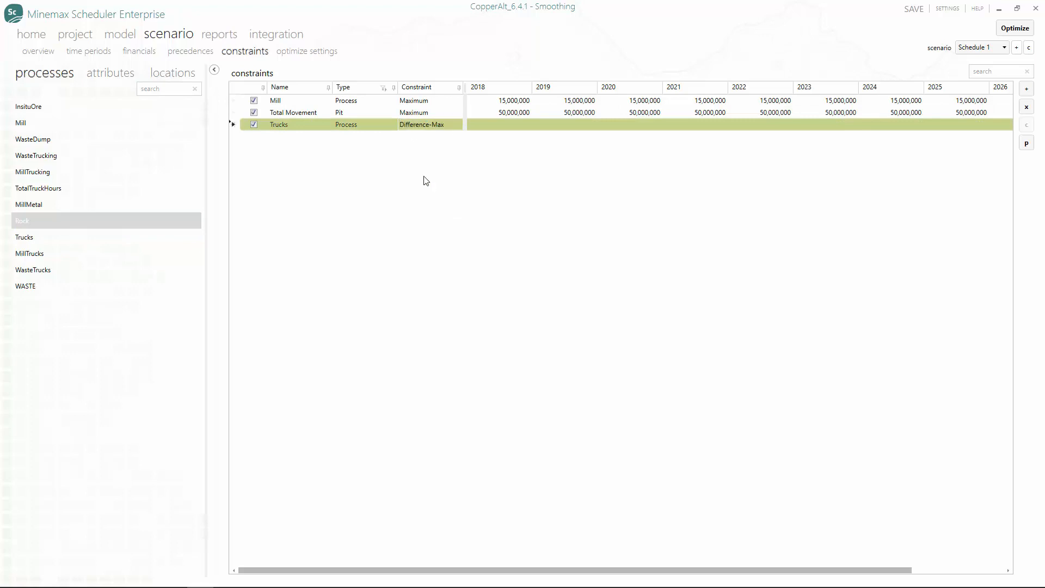
left_click(508, 127)
type("0")
right_click(512, 130)
left_click(548, 138)
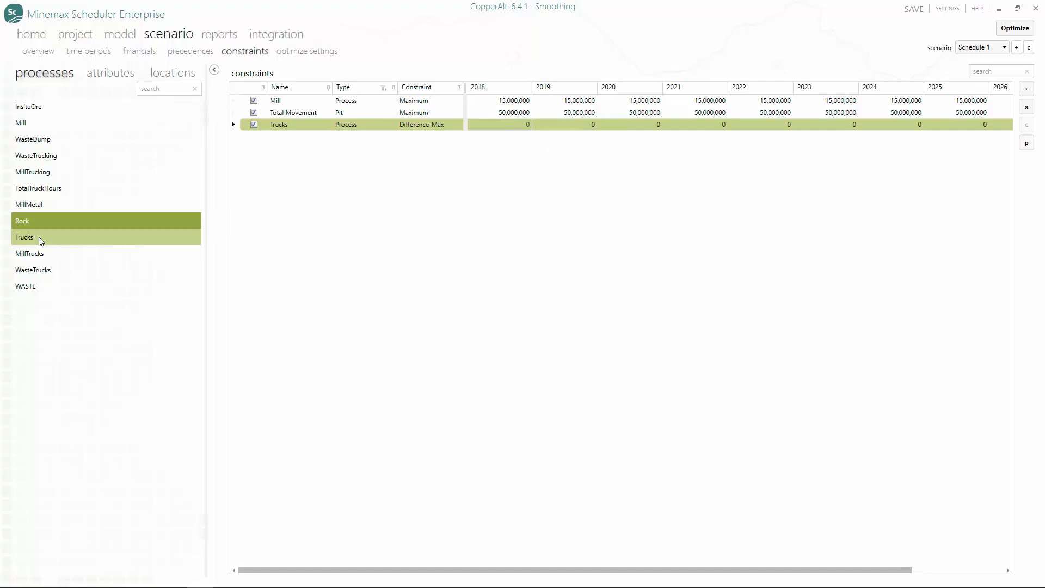
Step: Add a second Trucks constraint as Difference-Min and copy its 2018 value forward to all years
left_click_drag(37, 238, 359, 147)
left_click(429, 137)
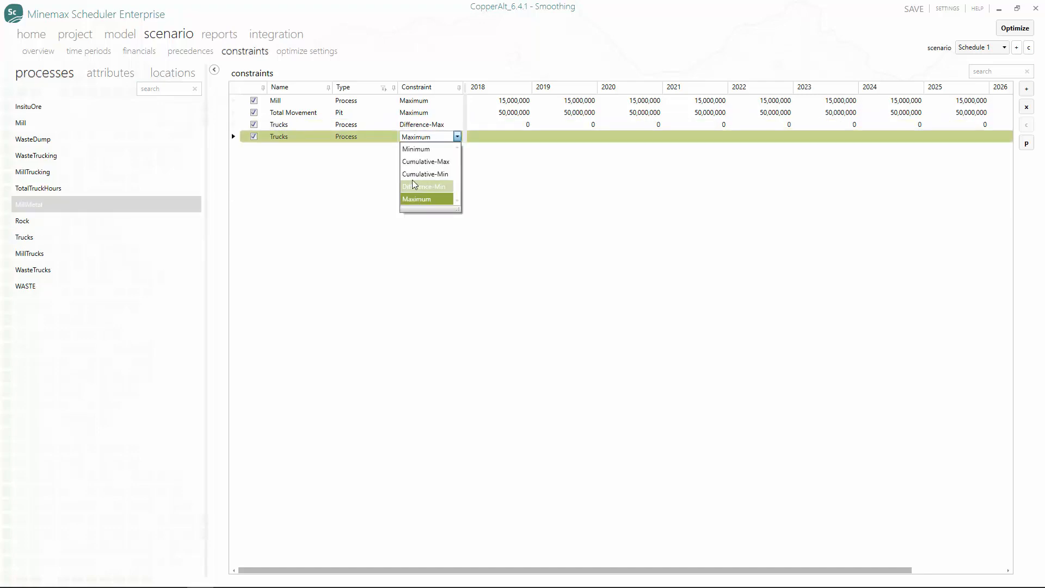
left_click(423, 199)
left_click(495, 137)
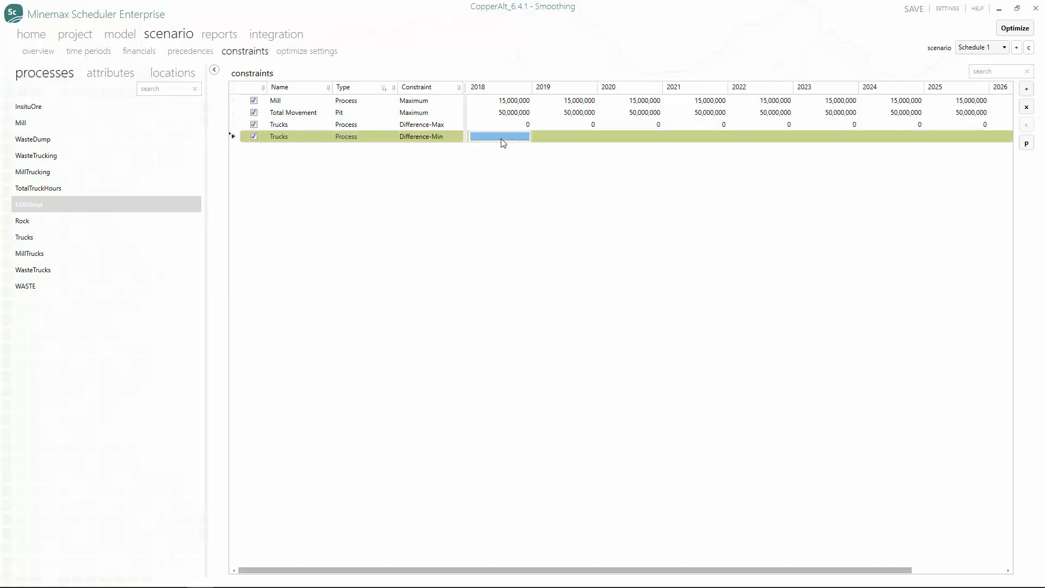
type("0")
right_click(503, 141)
left_click(539, 147)
Step: Set Trucks Difference-Max to 1 and Difference-Min to -1 for every year
double_click(515, 125)
type("1")
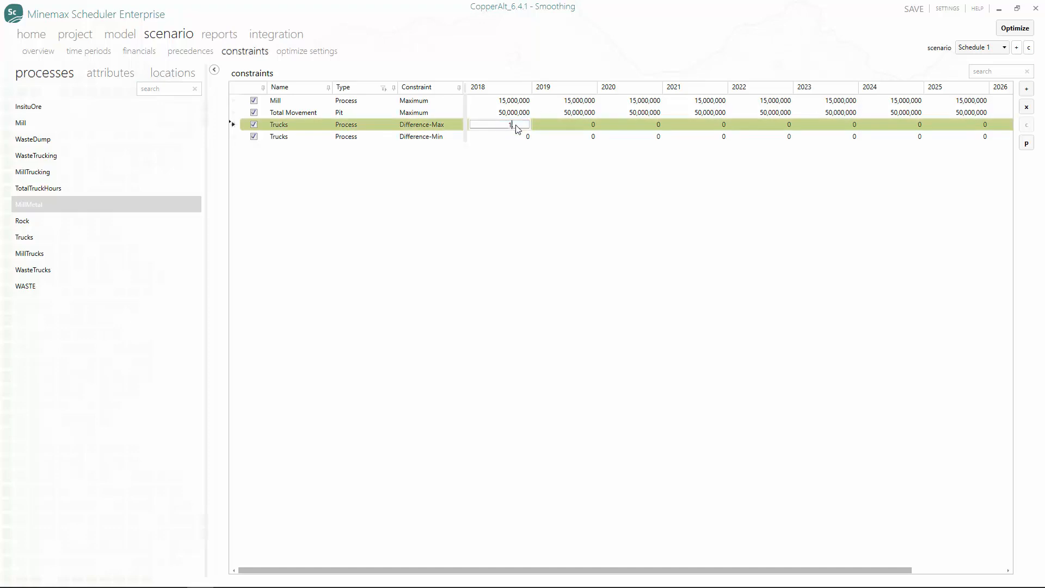
right_click(517, 125)
left_click(546, 134)
double_click(522, 141)
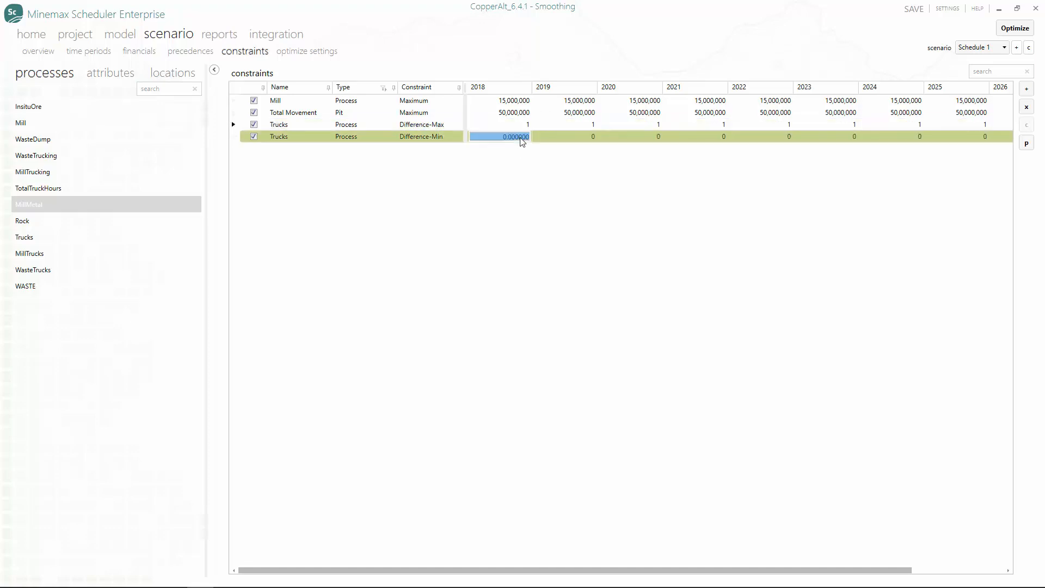
type("1")
right_click(523, 137)
left_click(547, 146)
Step: Change both Trucks Difference-Max and Difference-Min limits to 0 in every year
left_click(499, 125)
double_click(499, 124)
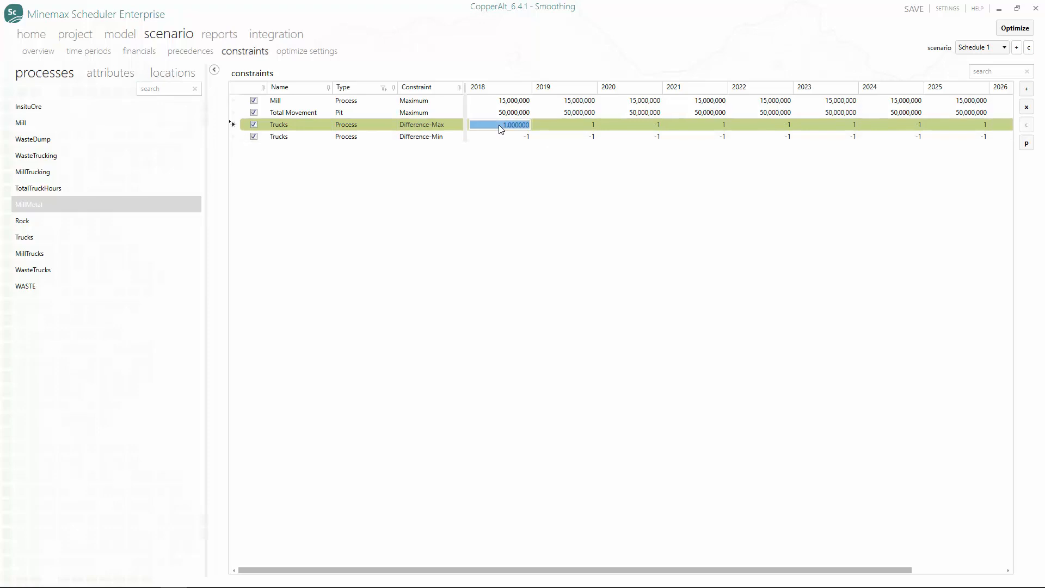
type("0")
right_click(502, 125)
left_click(539, 132)
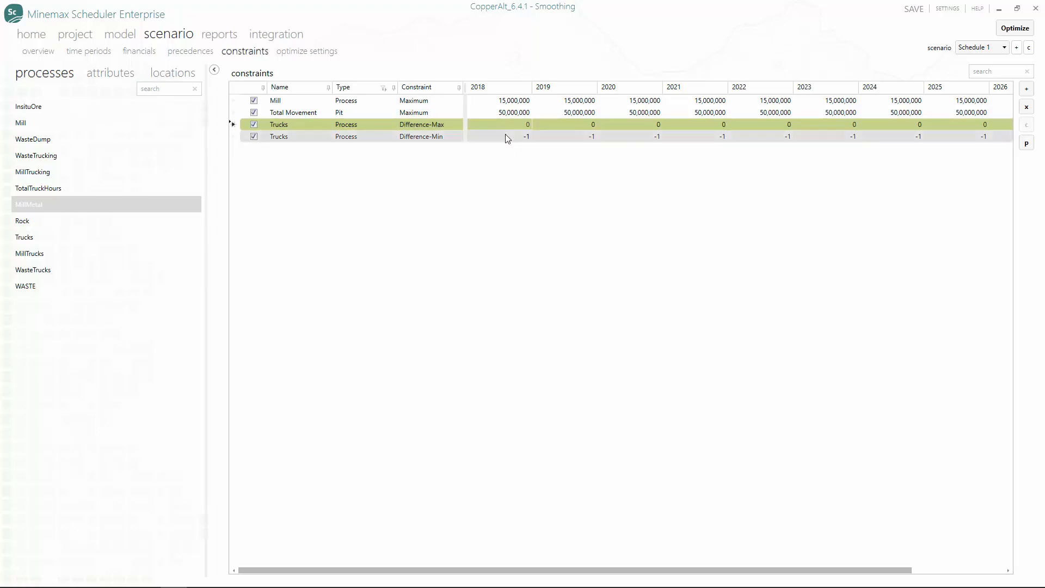
left_click(502, 136)
double_click(502, 136)
type("0")
right_click(506, 136)
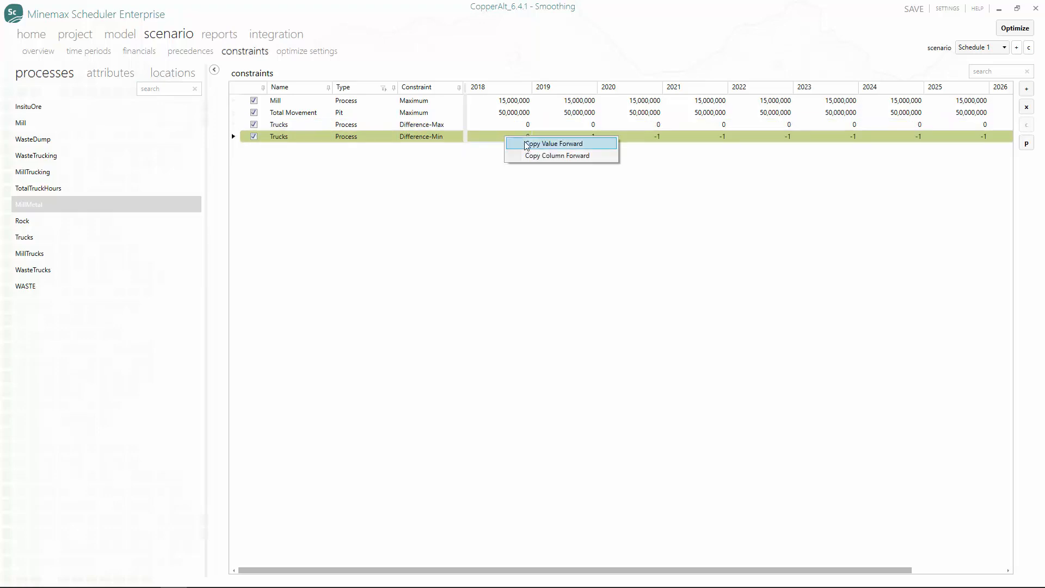
left_click(527, 145)
Step: Re-optimize Schedule 1 and accept the solution giving a constant 11 trucks yearly
left_click(219, 34)
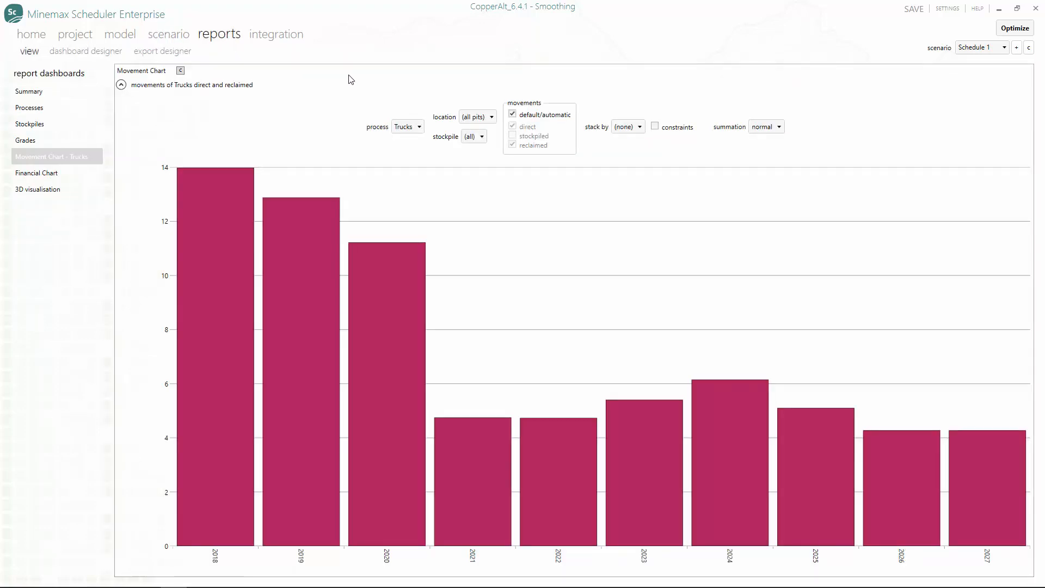
left_click(1015, 28)
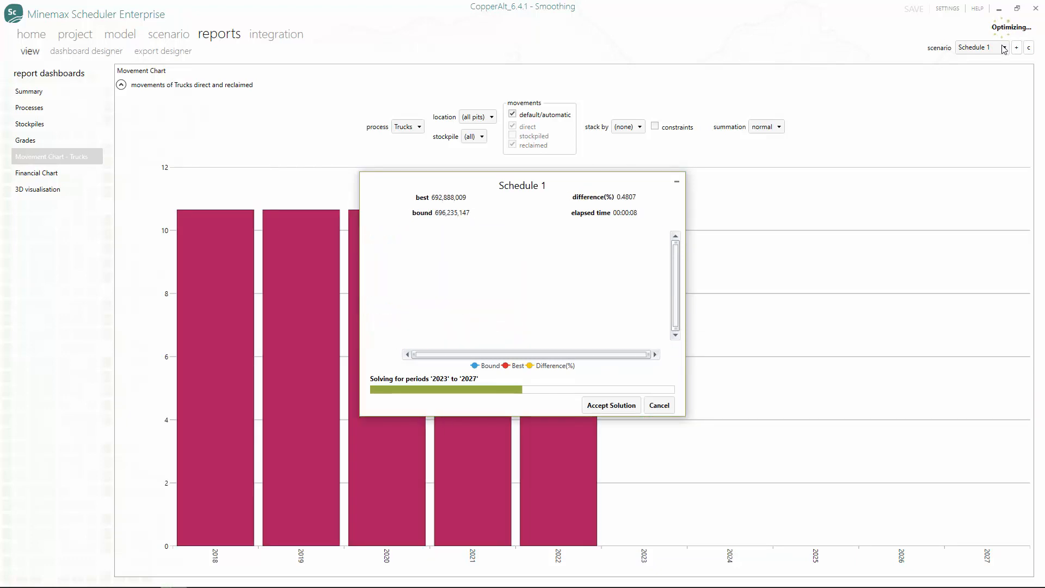
left_click(660, 406)
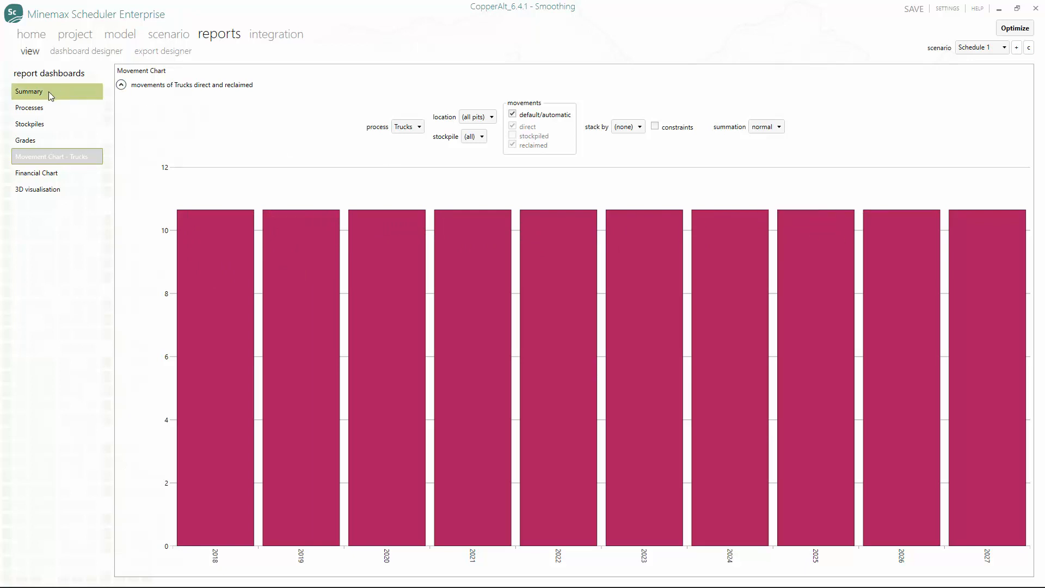
Step: Review the summary dashboard, then show the Trucks chart with filter options hidden
left_click(29, 92)
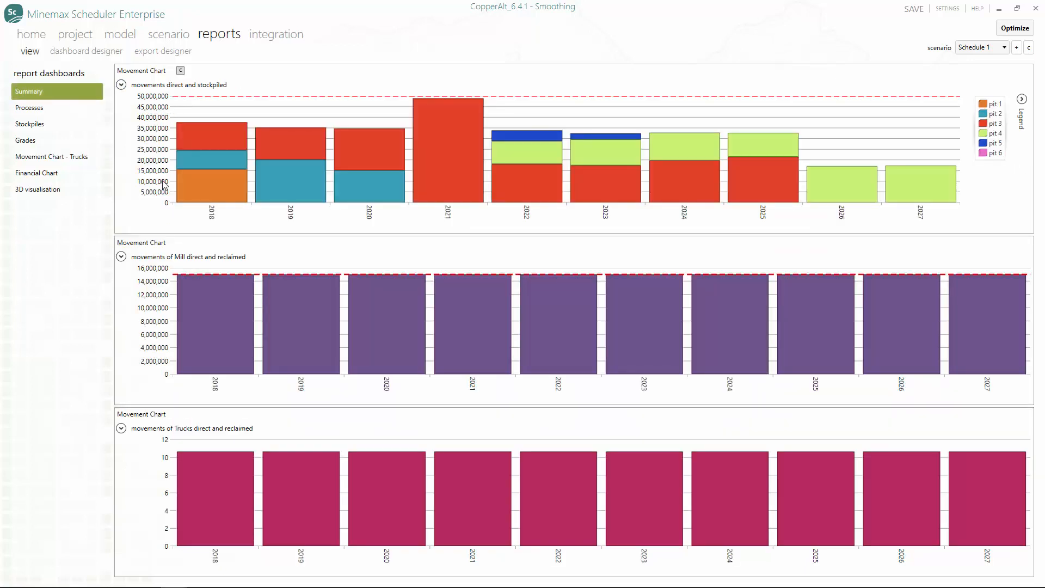
mouse_move(573, 319)
left_click(80, 158)
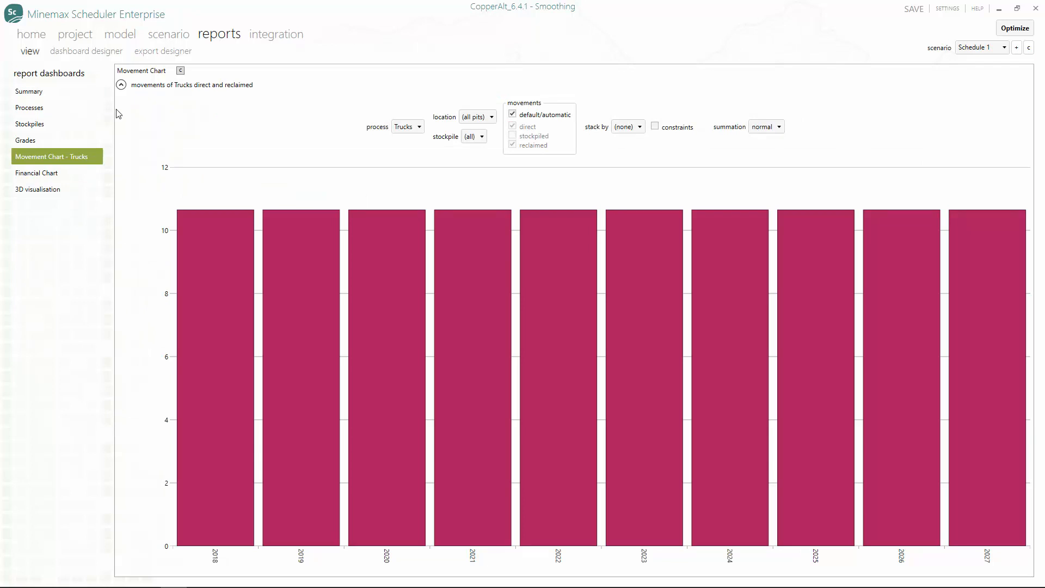
left_click(121, 85)
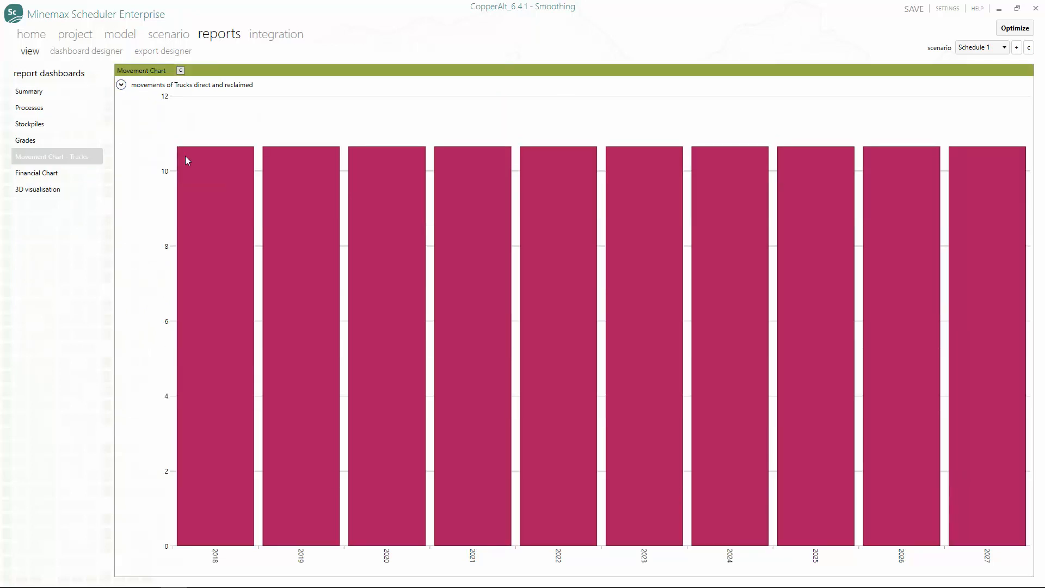